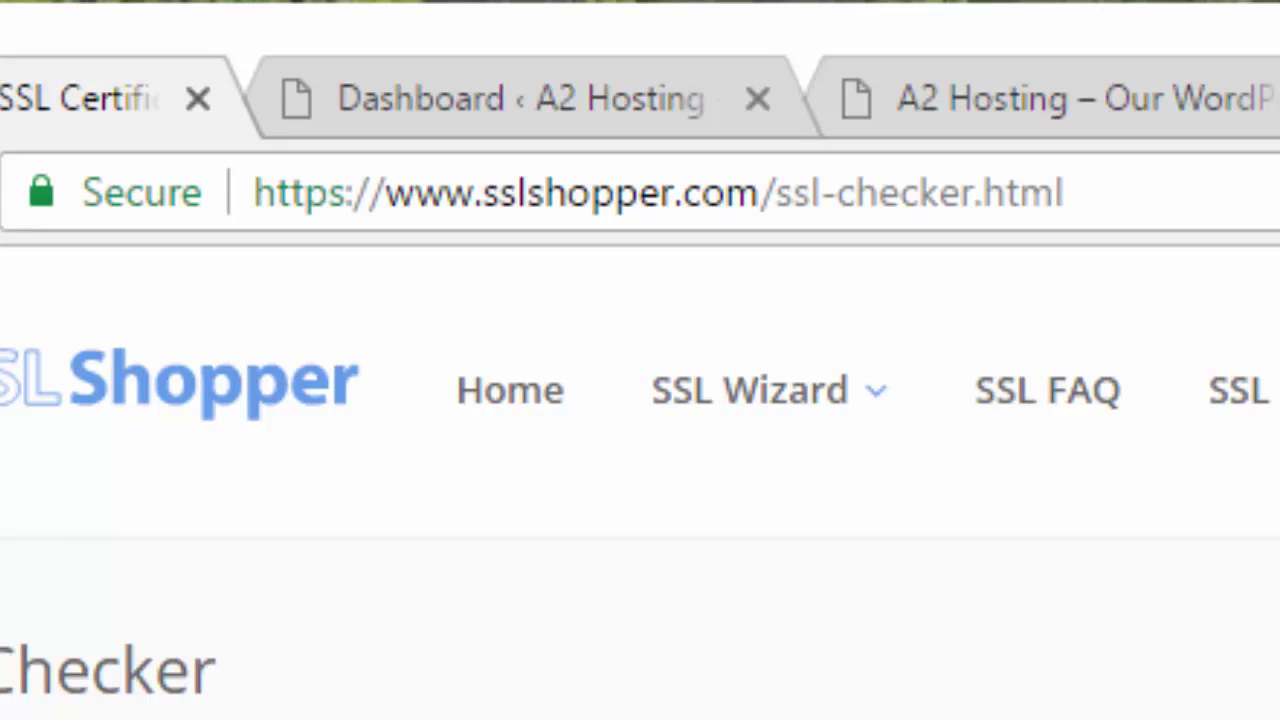
click(686, 212)
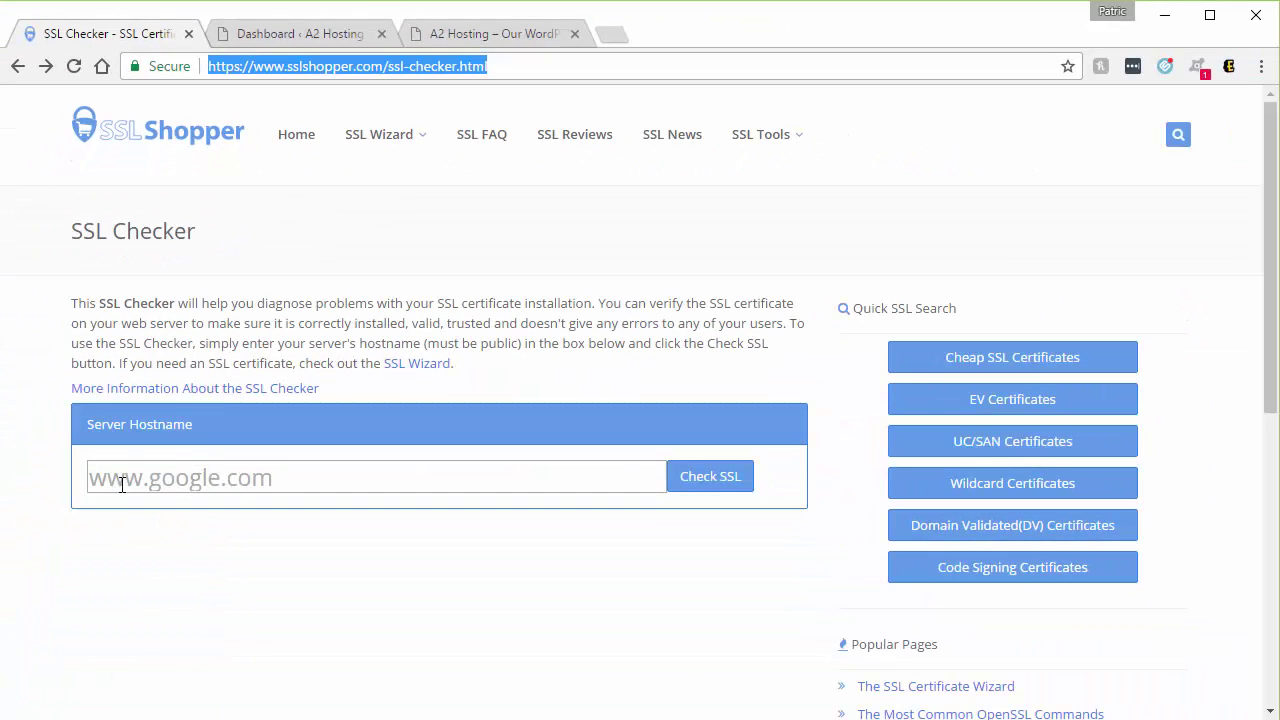
click(178, 486)
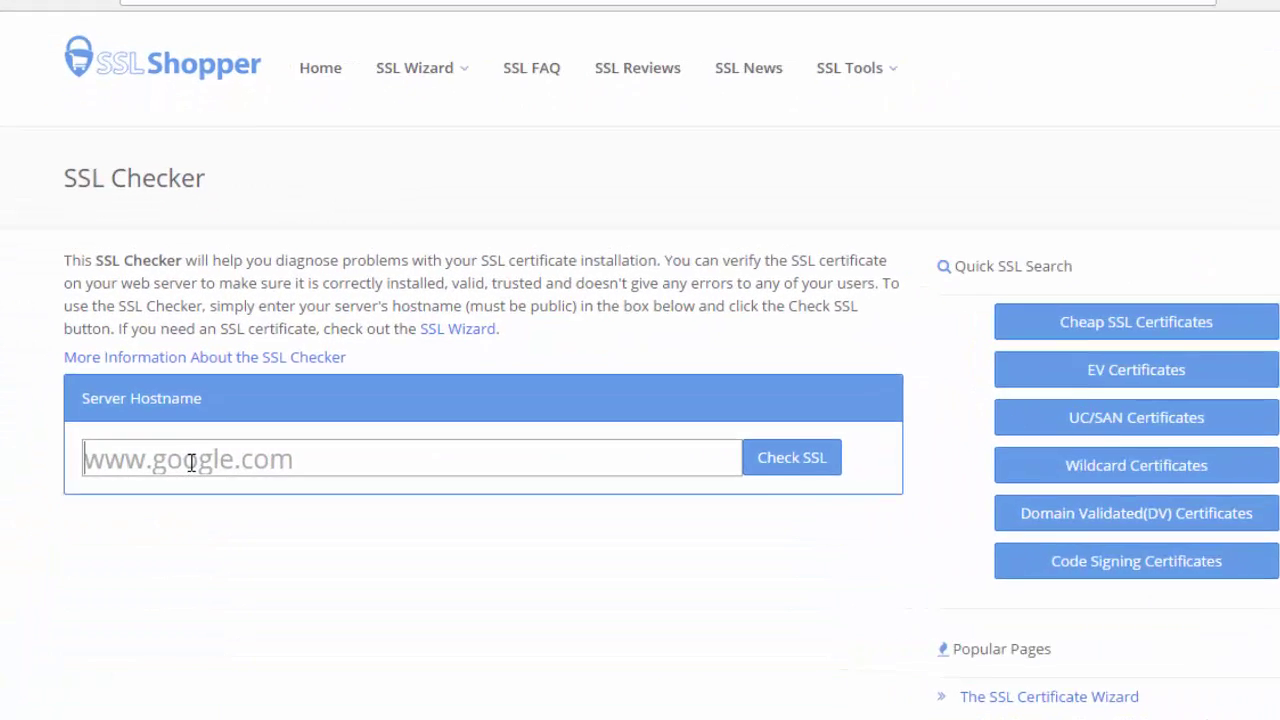
text(www.)
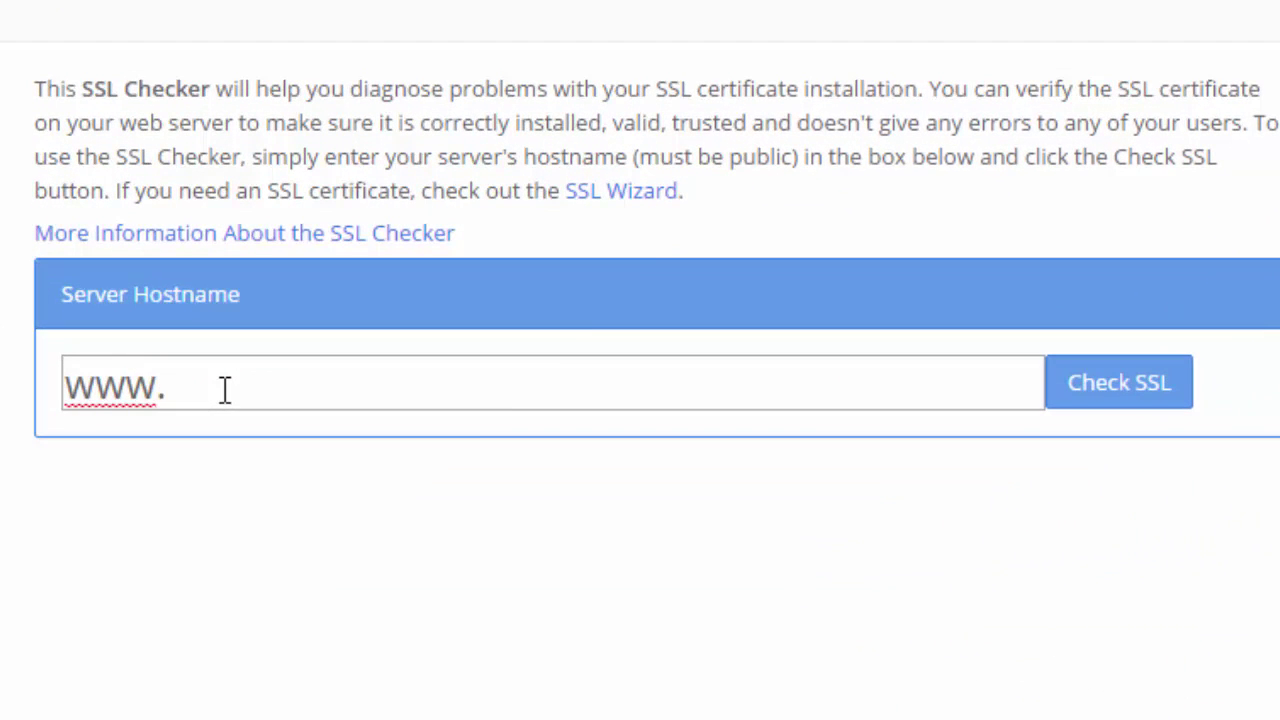
text(a2hosting)
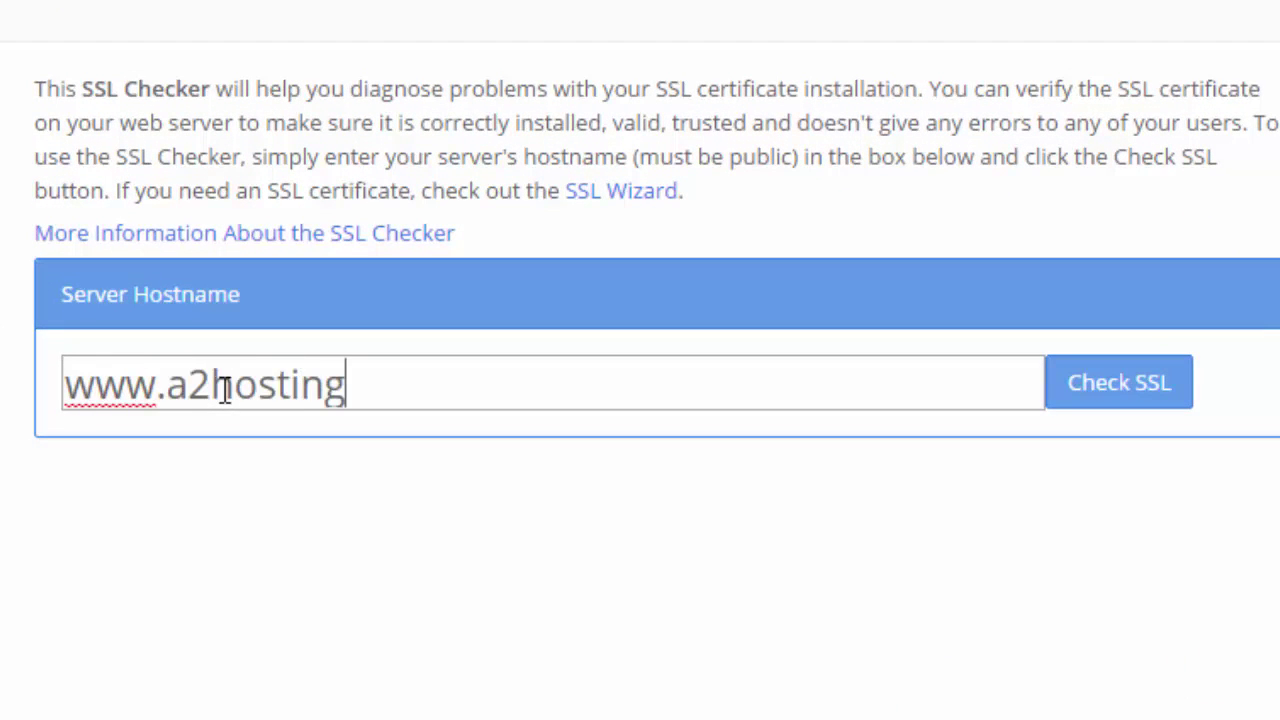
text(.tv)
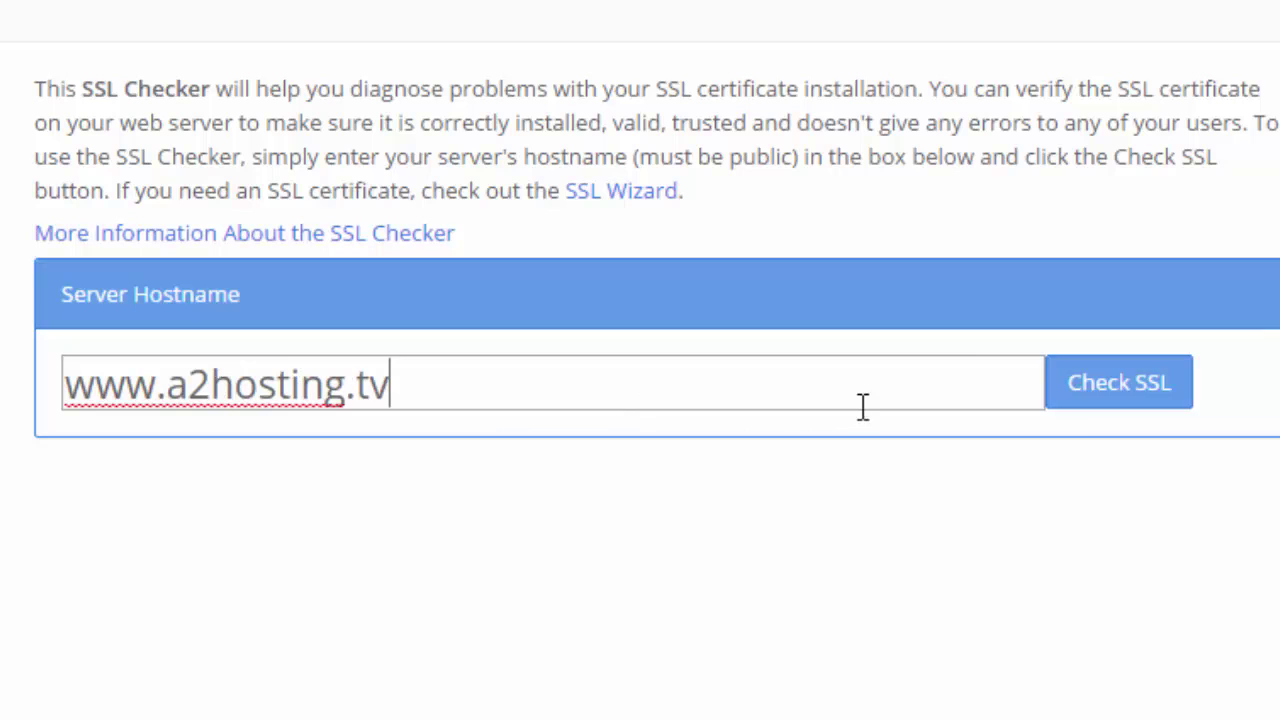
click(1103, 395)
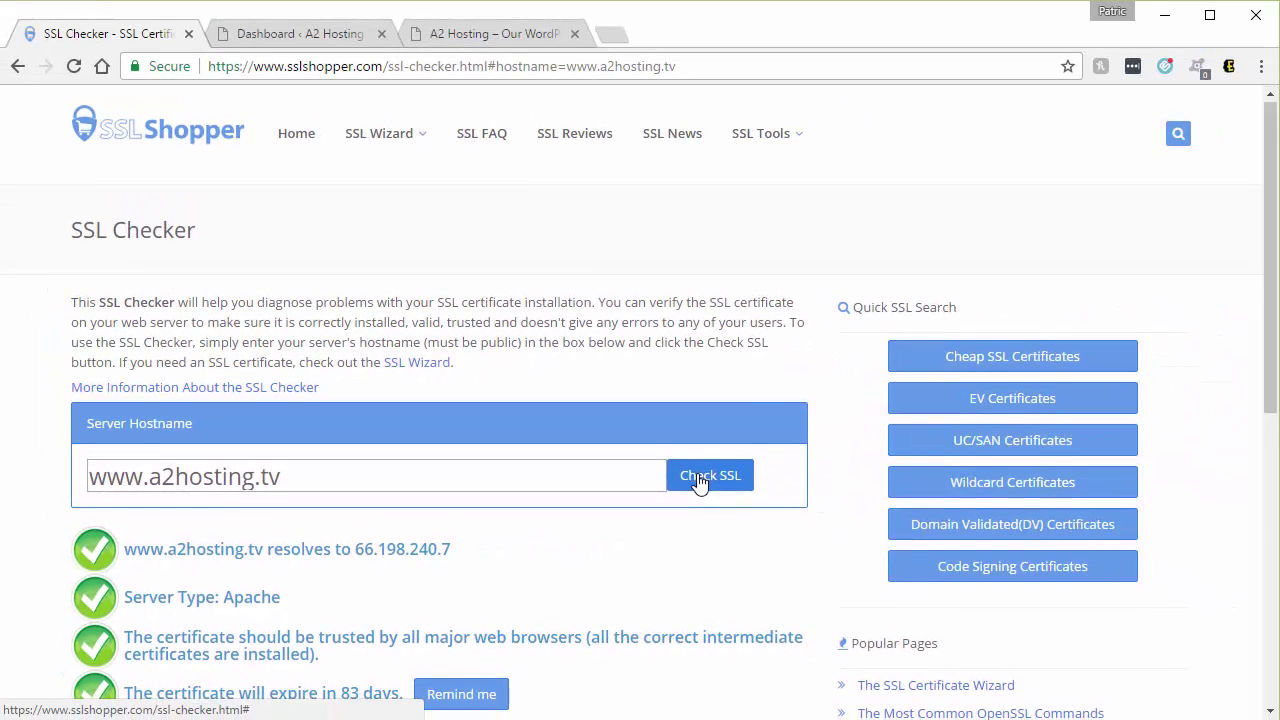
scroll(1103, 395, down, 3)
scroll(700, 484, down, 2)
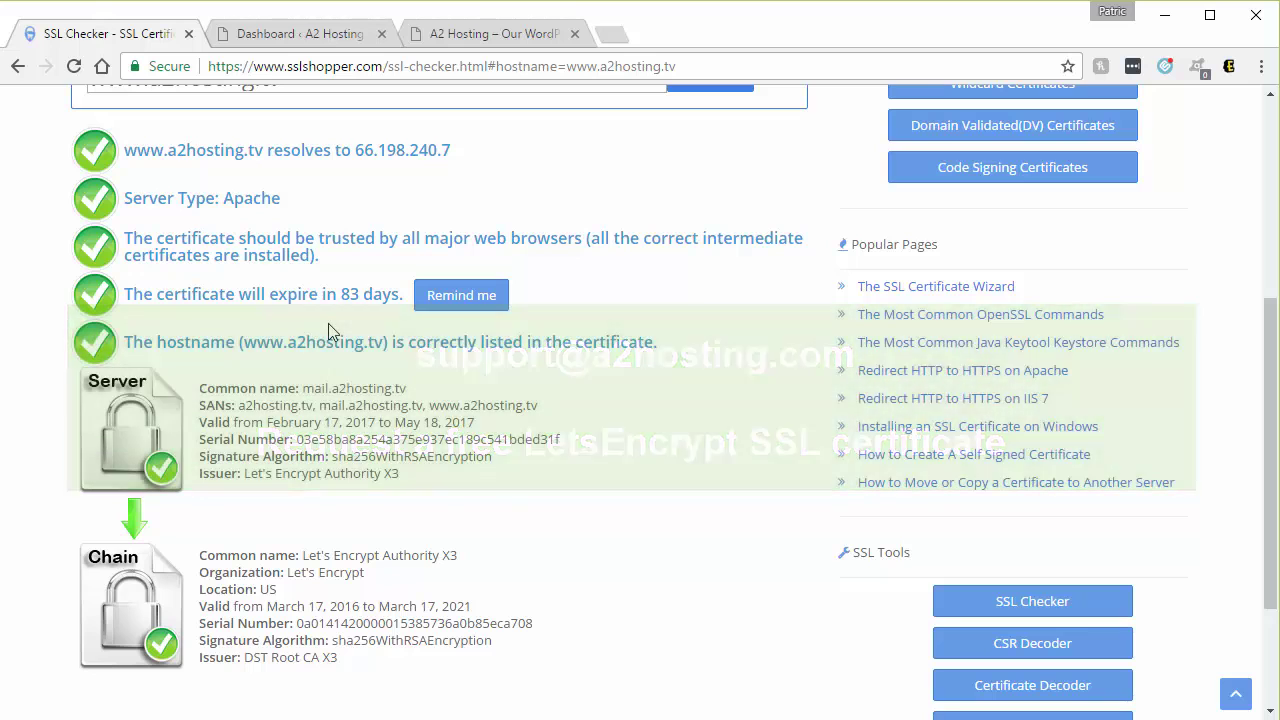
Switch to the site's WordPress dashboard and search for new plugins with the keywords "really simple ssl".
click(300, 34)
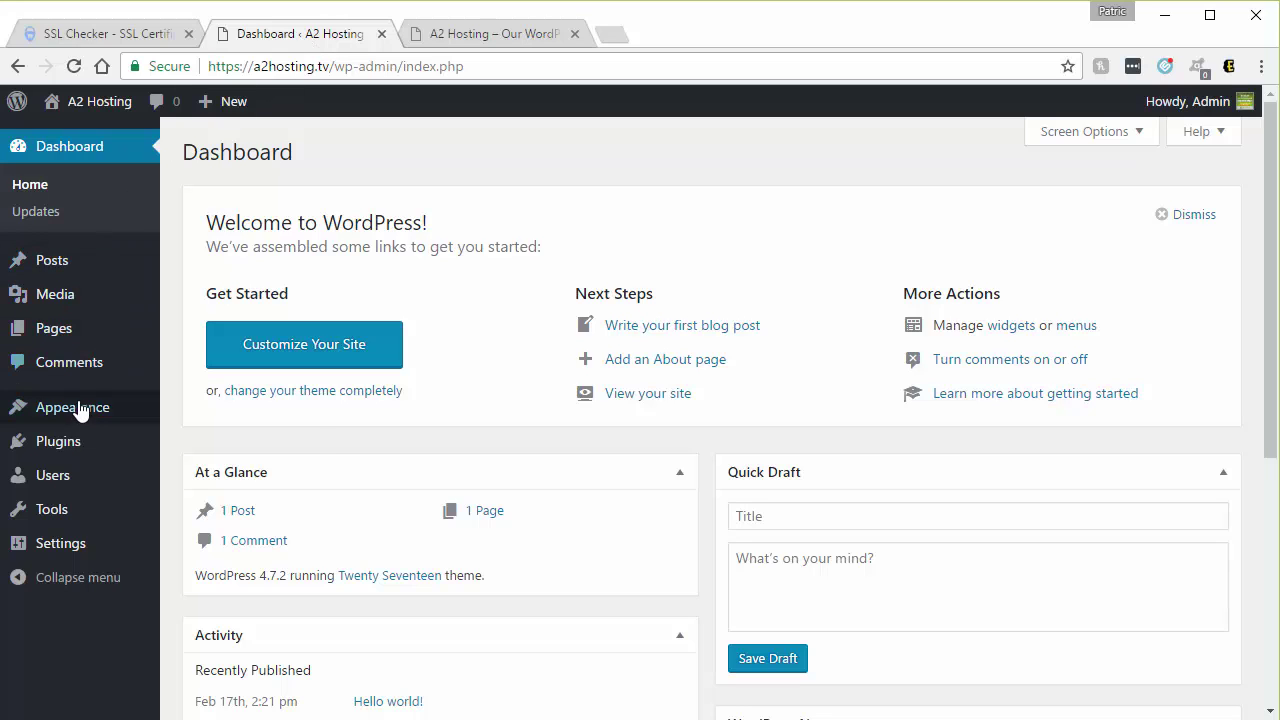
mouse_move(77, 414)
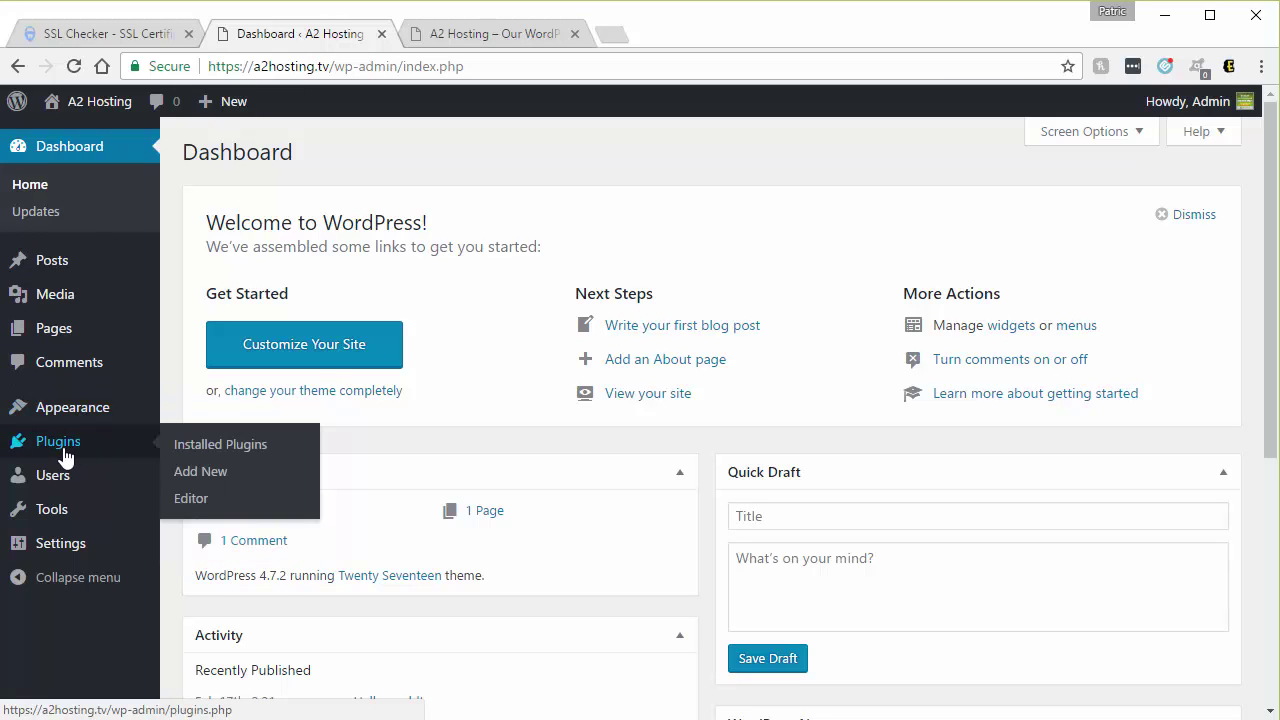
click(63, 446)
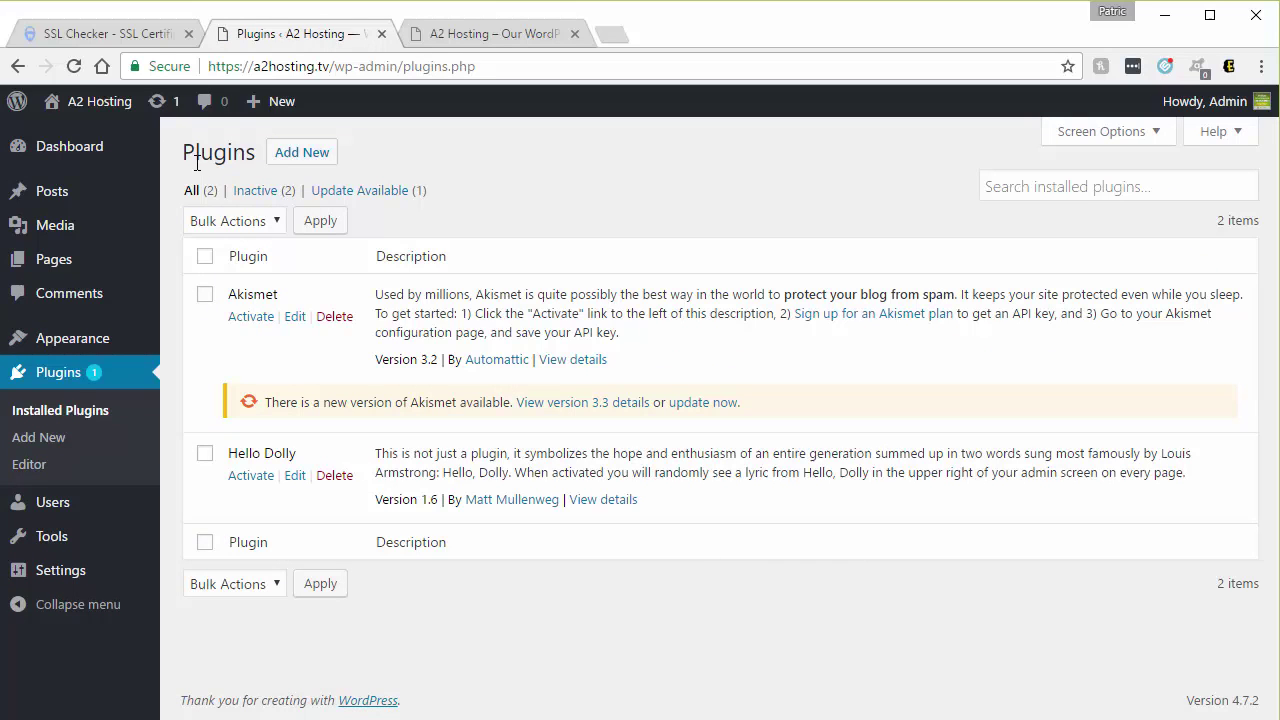
click(305, 155)
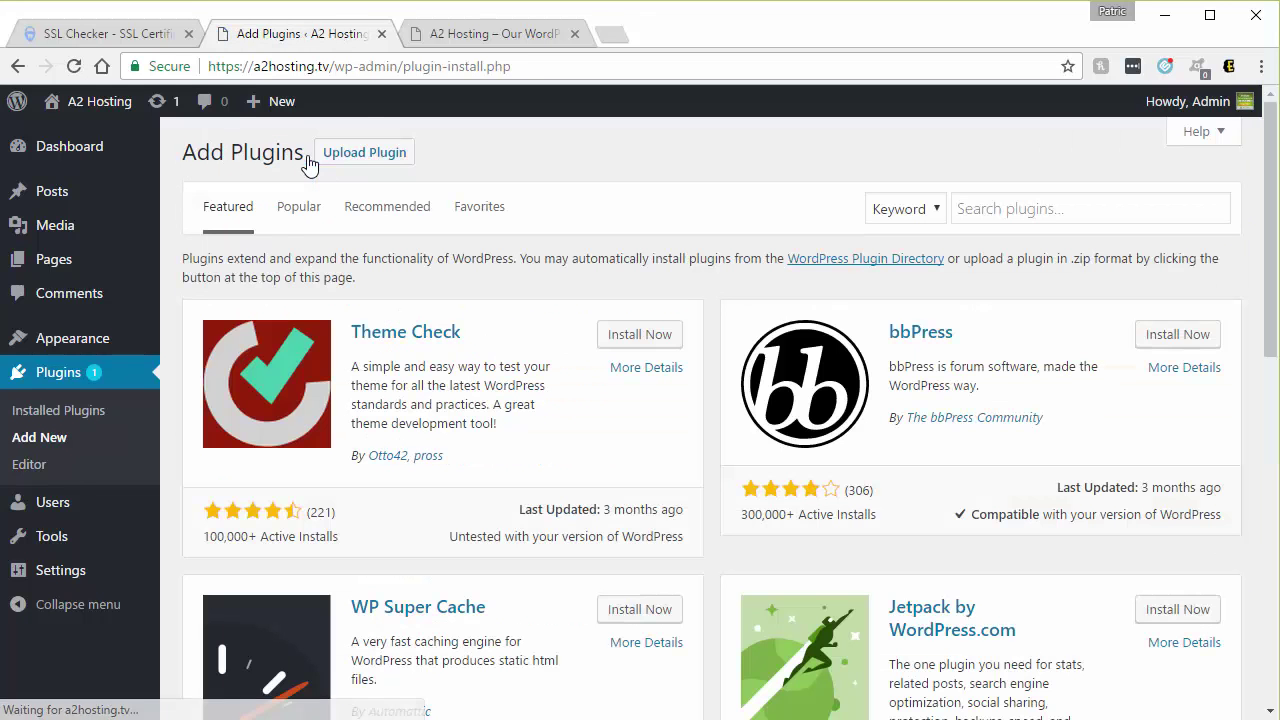
click(1004, 216)
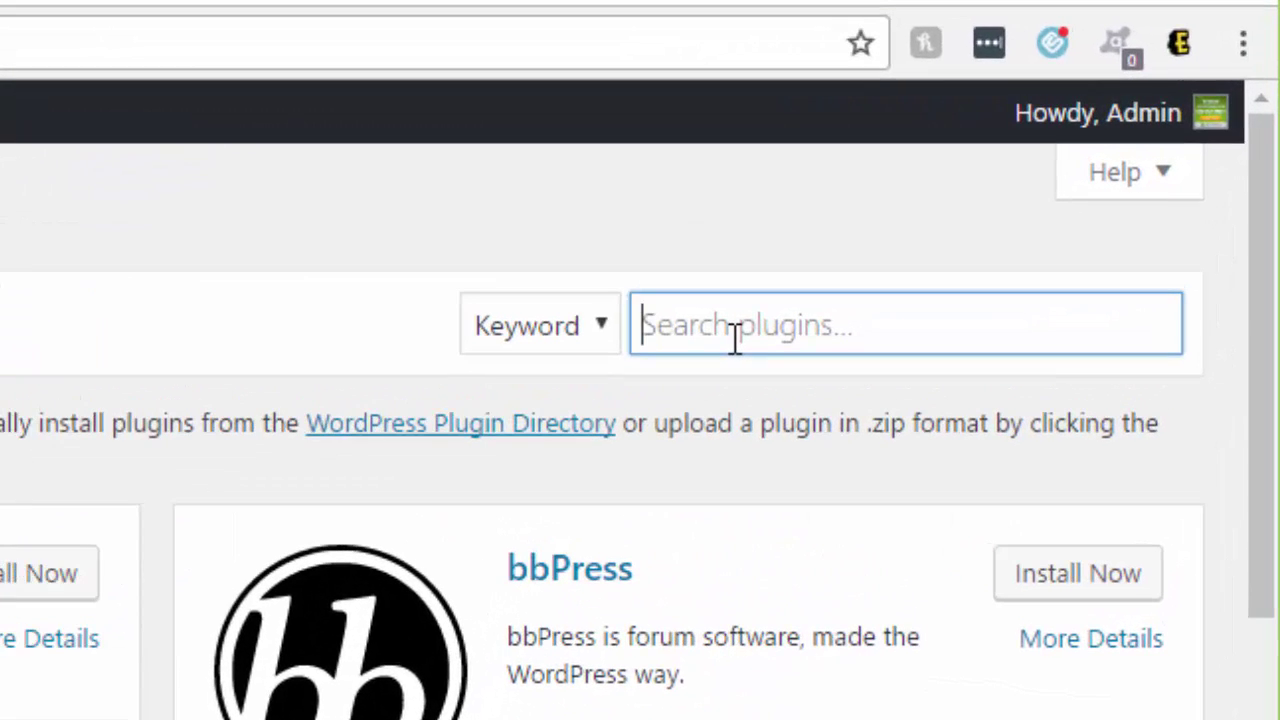
text(really s)
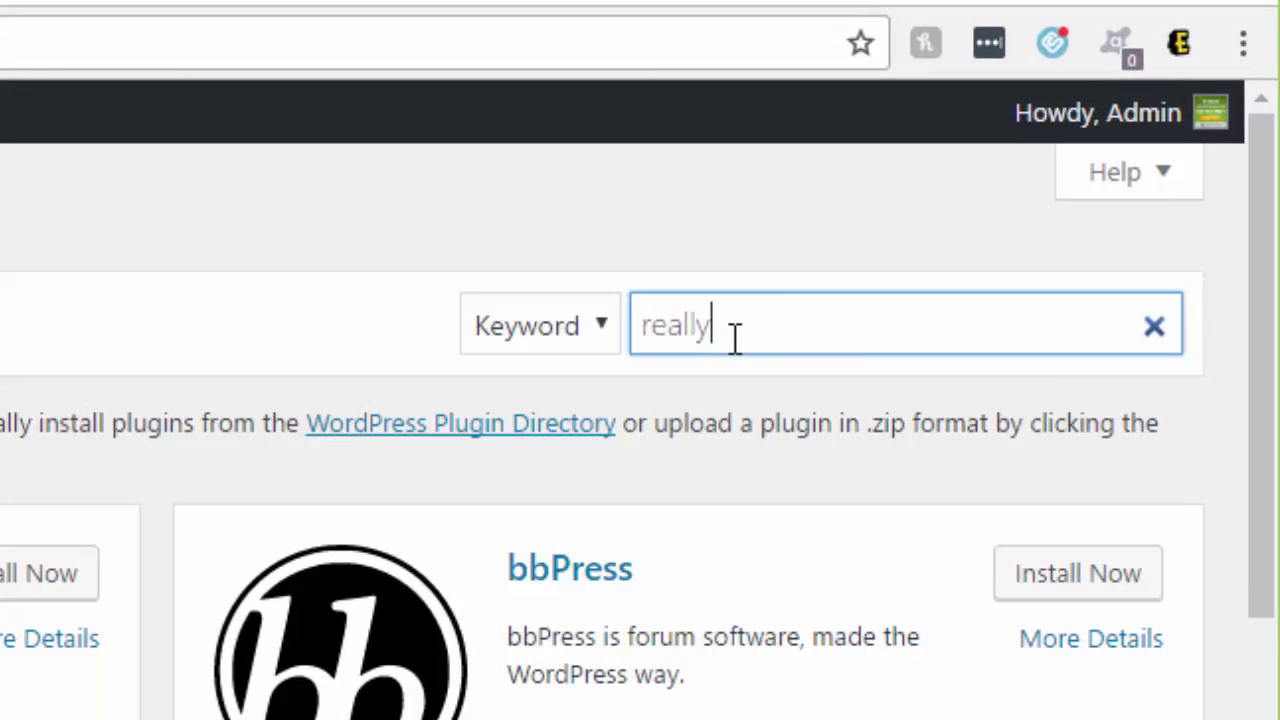
text(imple ssl)
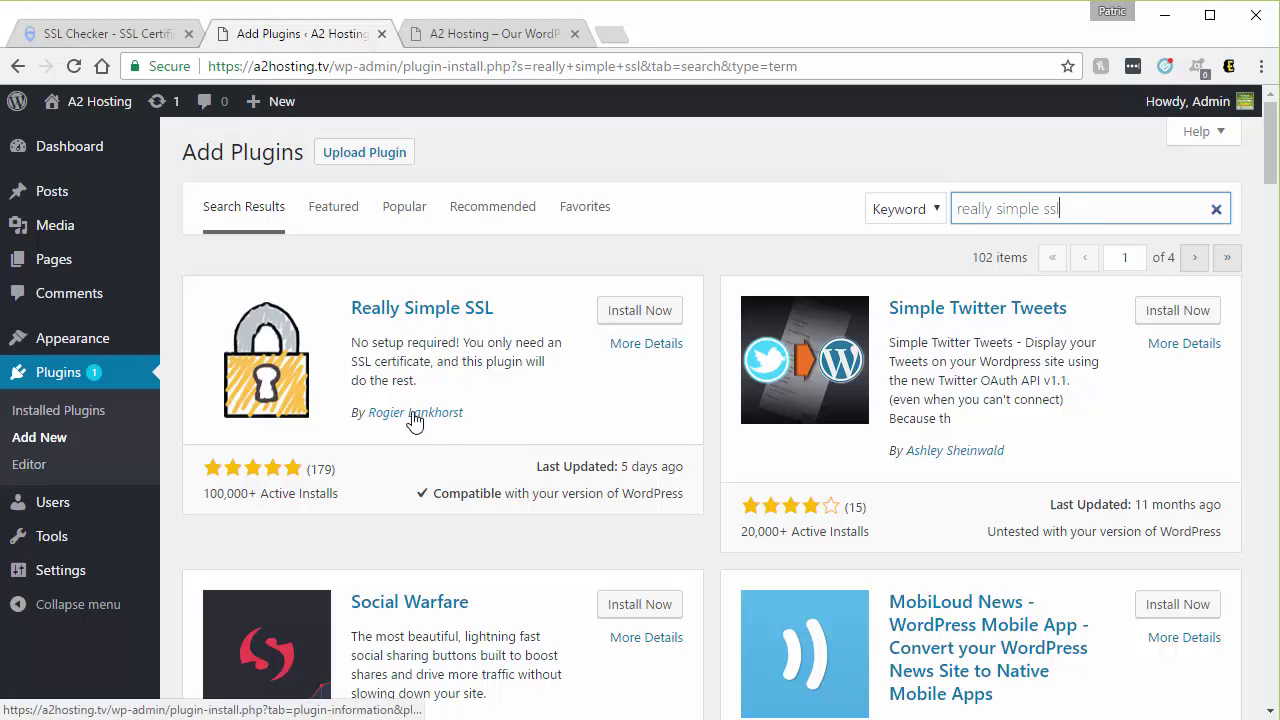
Install and activate the Really Simple SSL plugin, including its migration of the site to SSL.
click(640, 312)
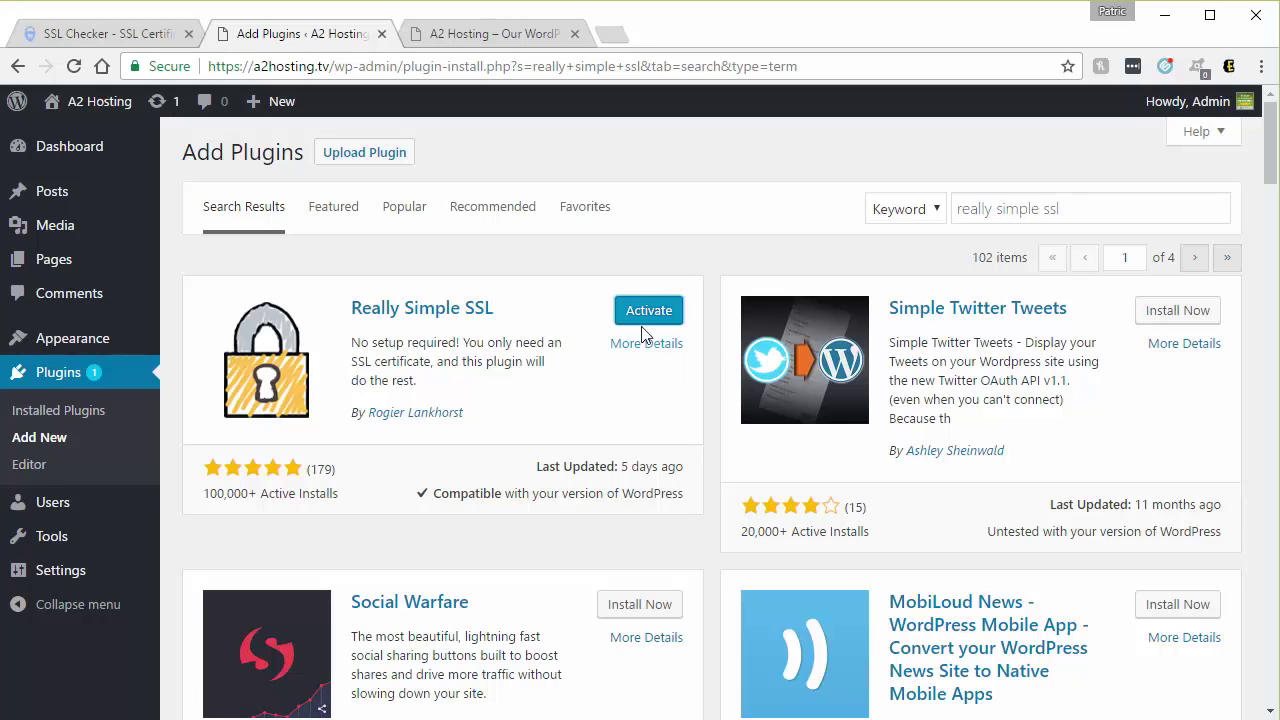
click(645, 315)
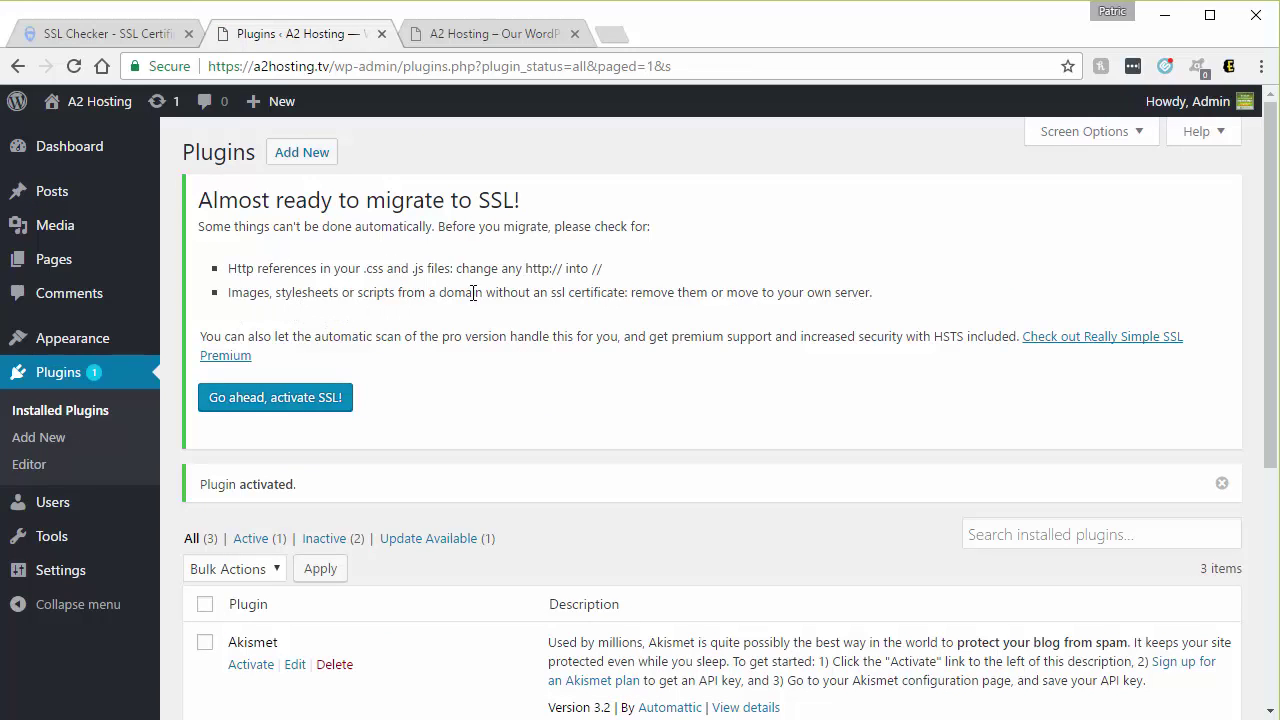
click(287, 400)
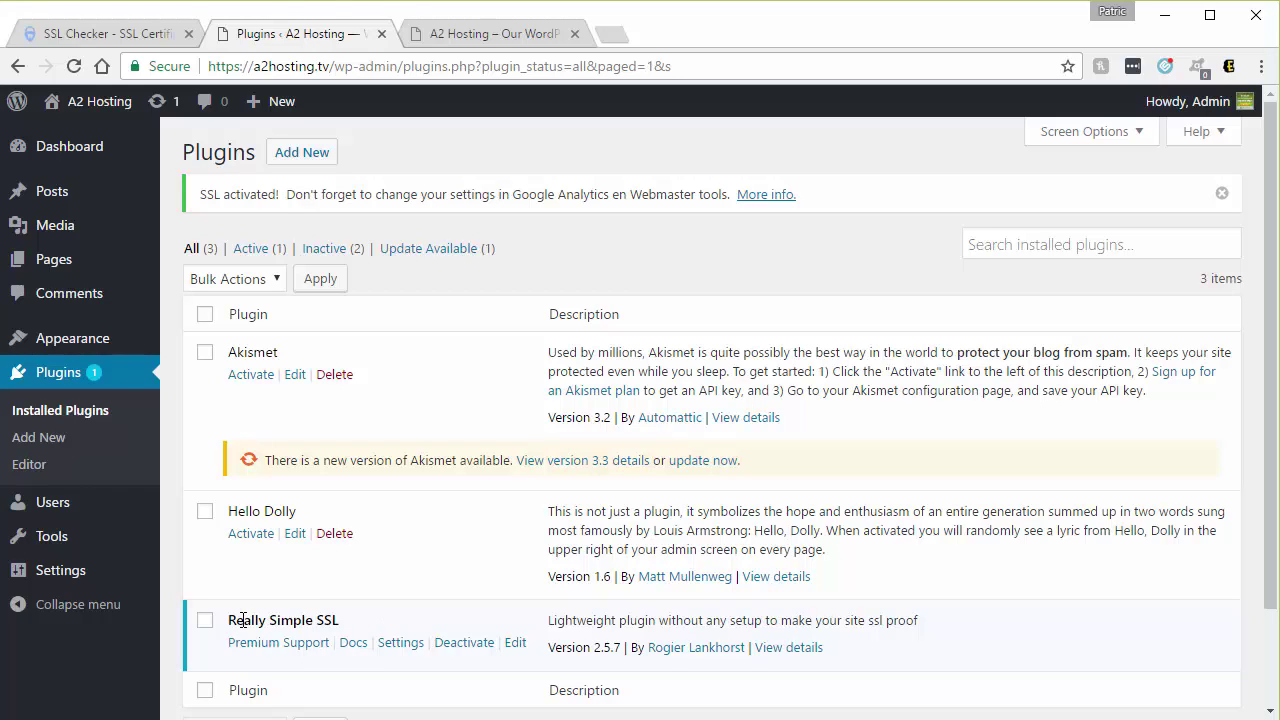
drag(236, 621, 356, 631)
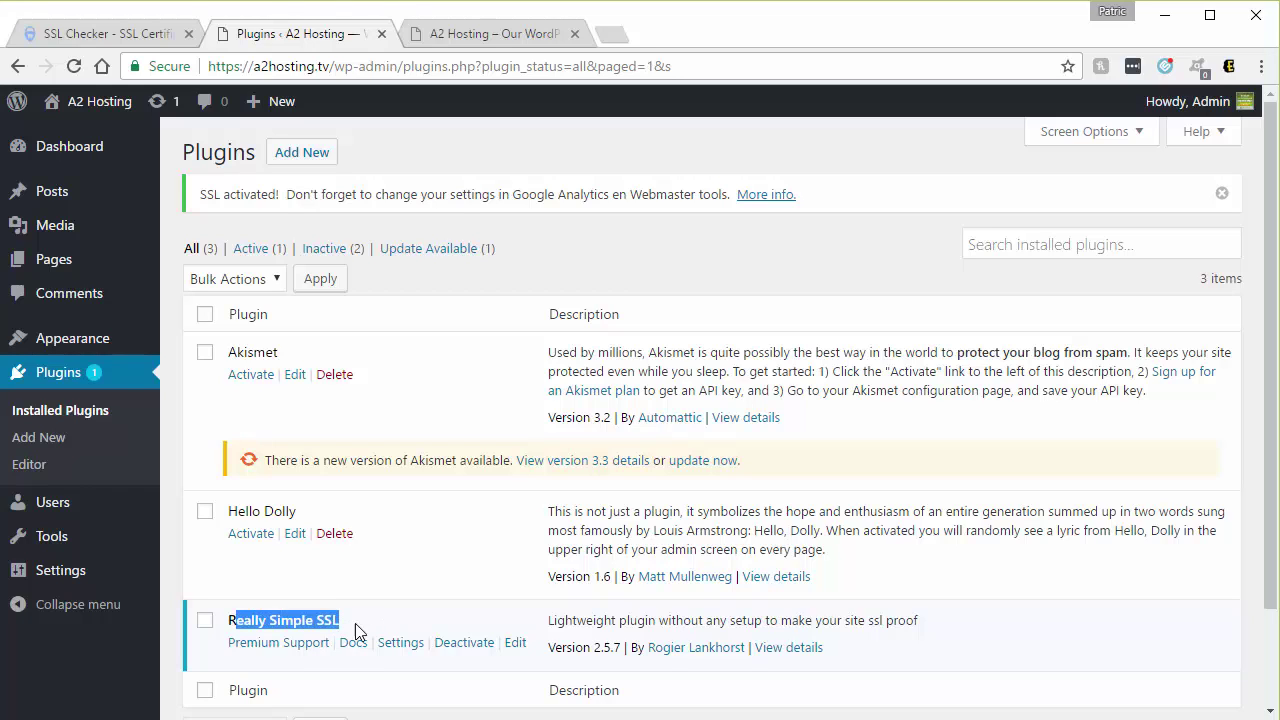
Reload the a2hosting.tv front page and check that its address uses https.
click(474, 34)
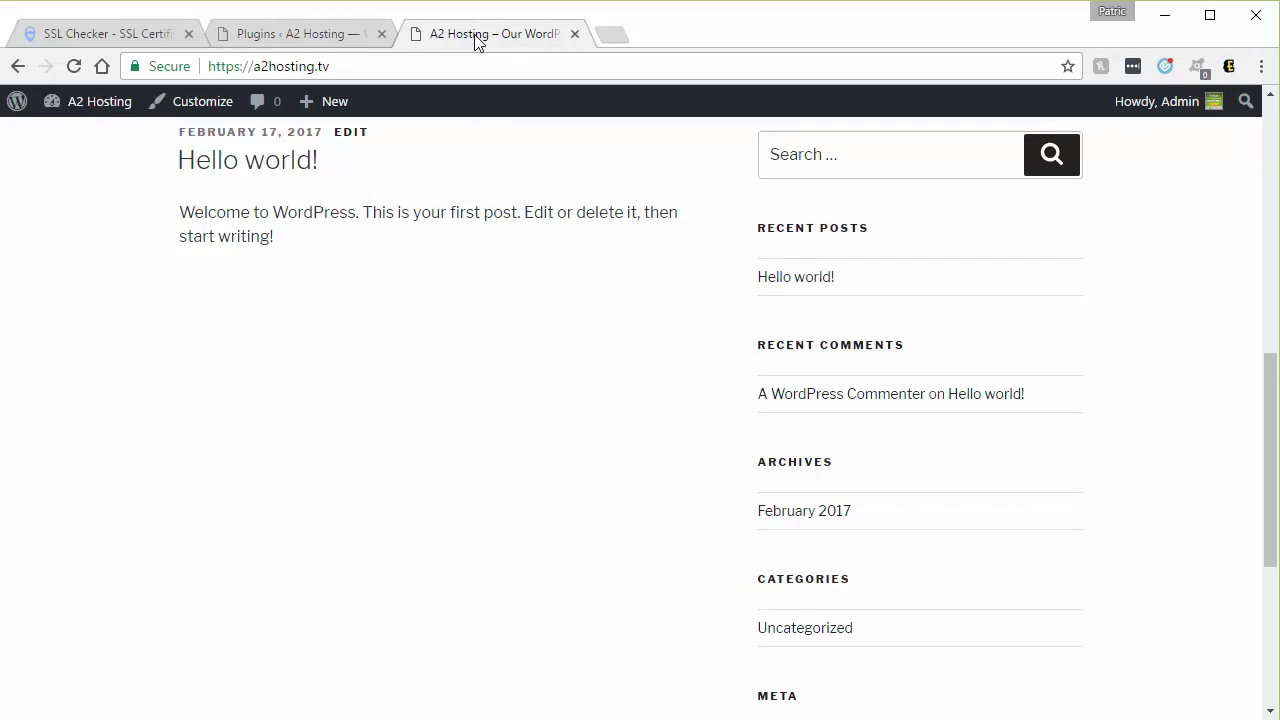
click(74, 66)
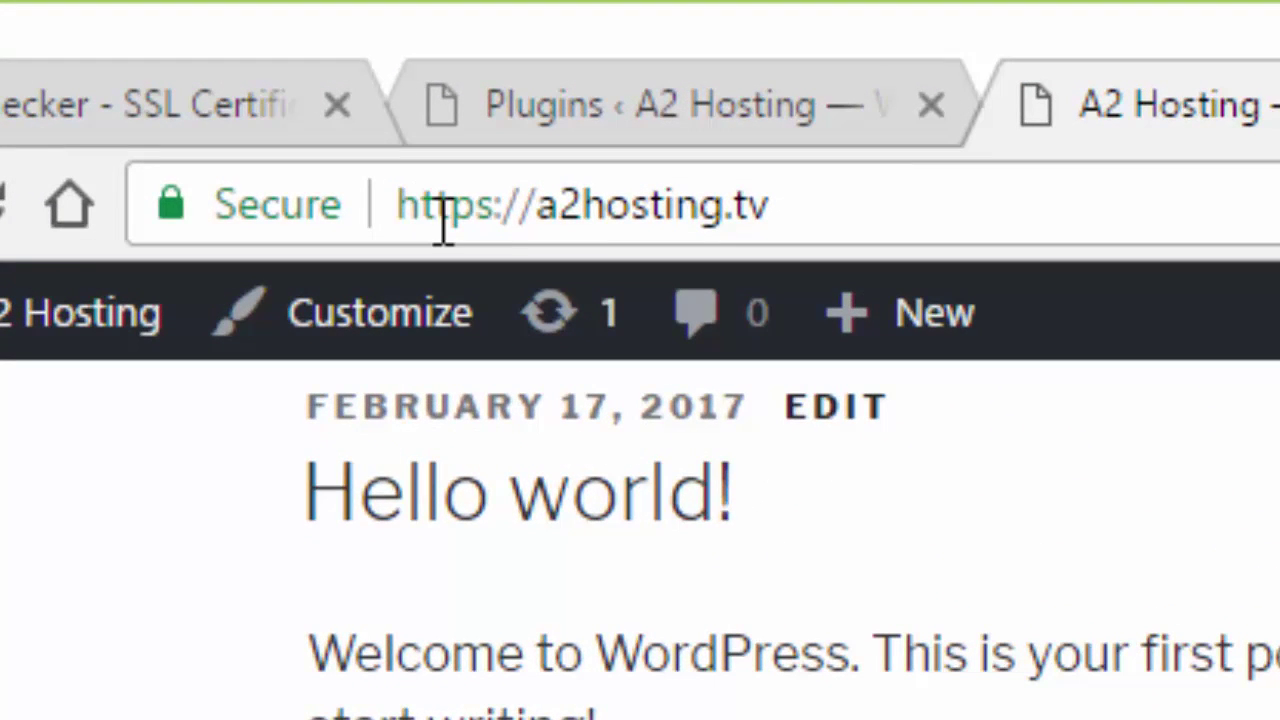
drag(401, 202, 497, 190)
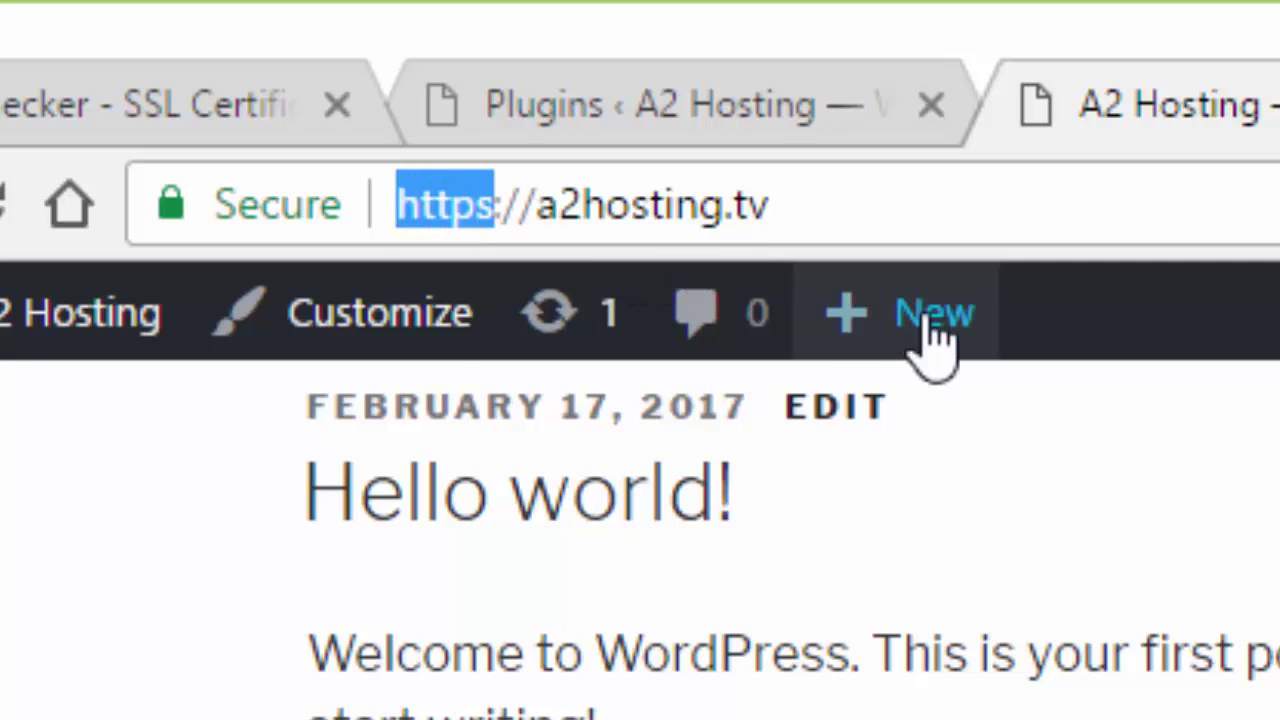
click(605, 207)
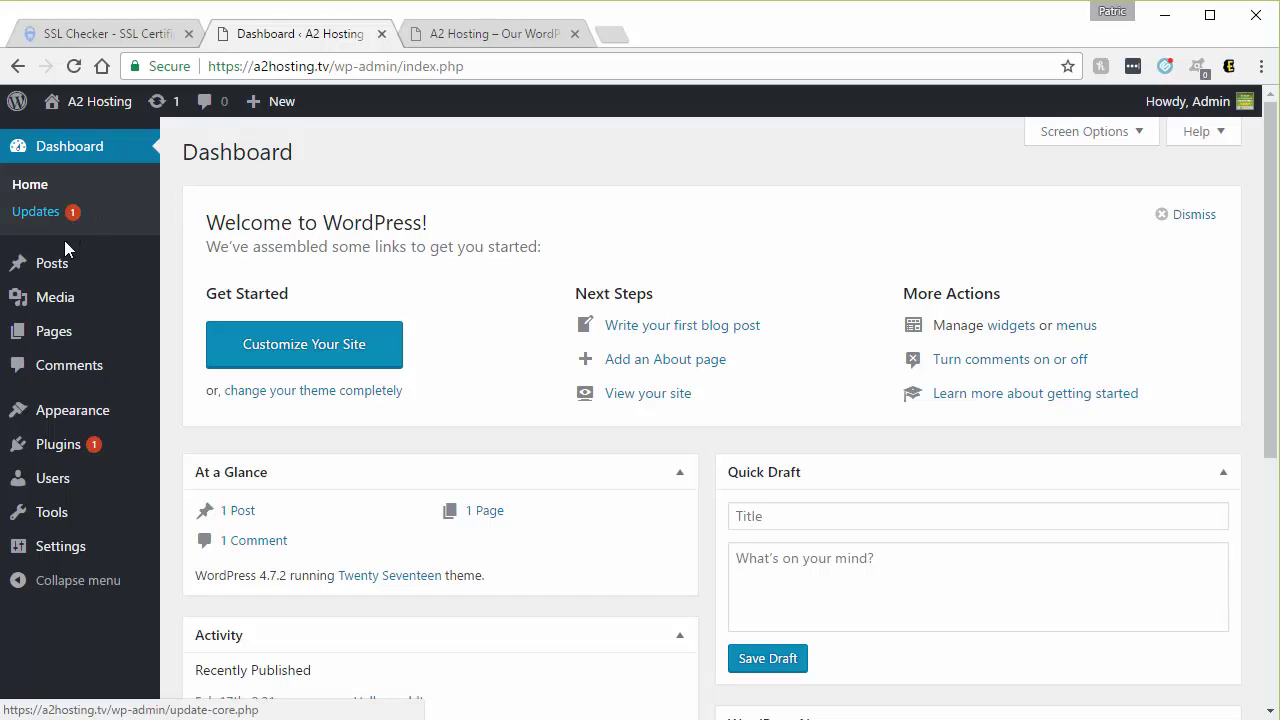
mouse_move(62, 553)
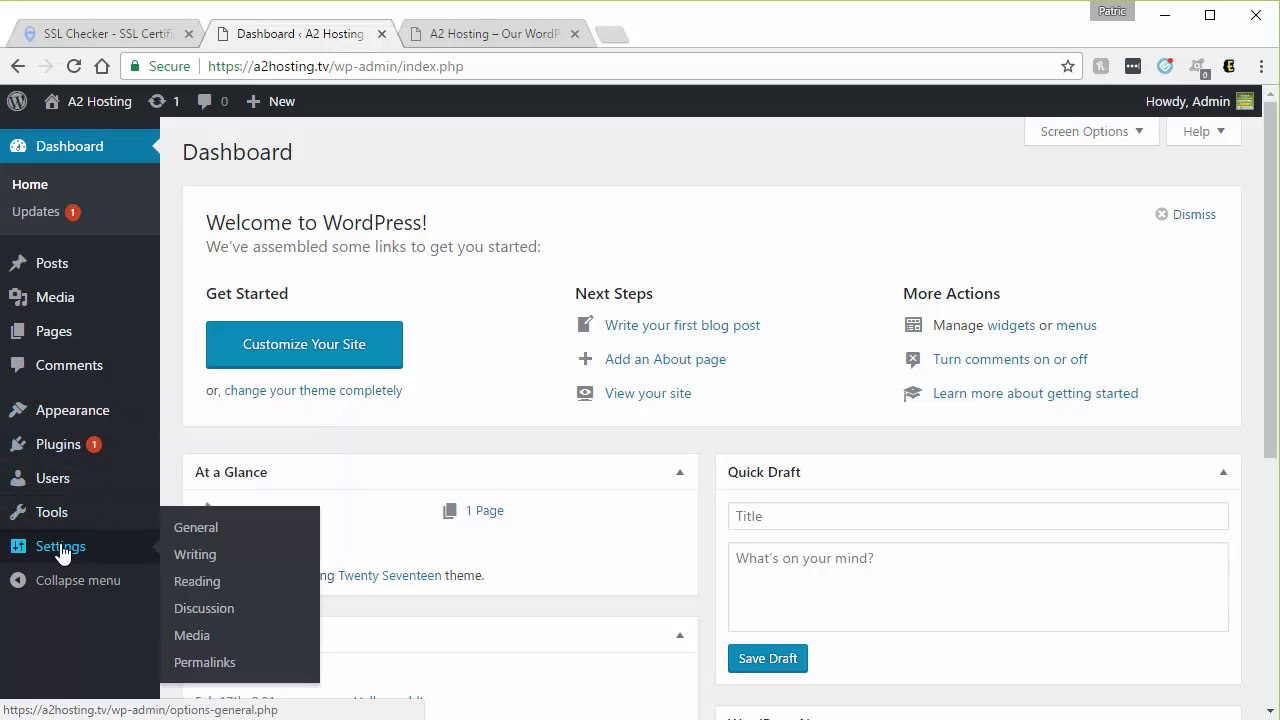
click(190, 536)
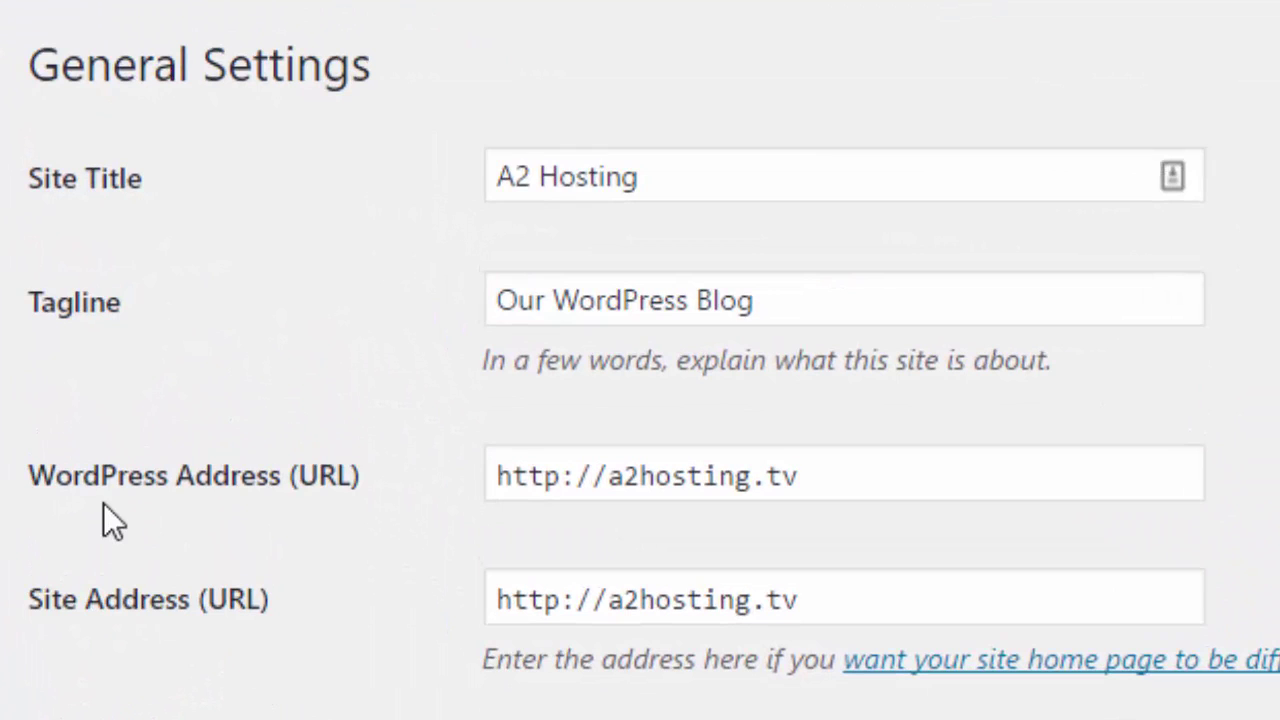
click(566, 477)
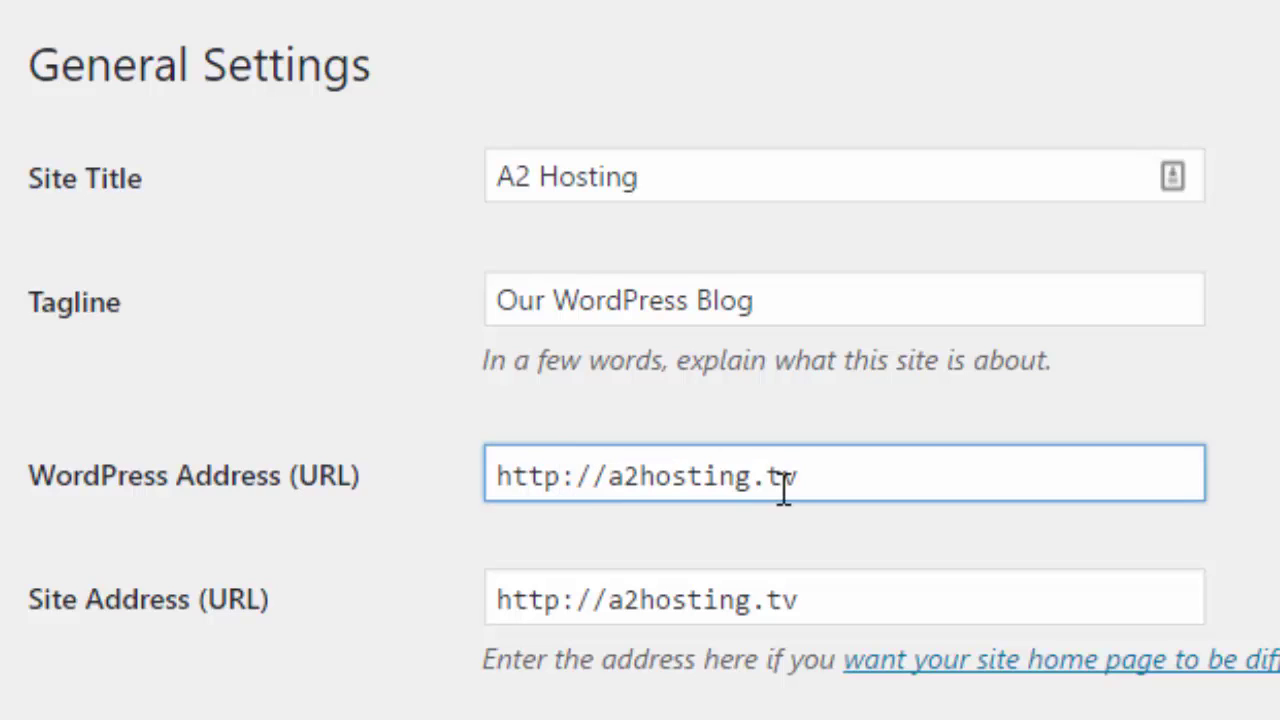
text(s)
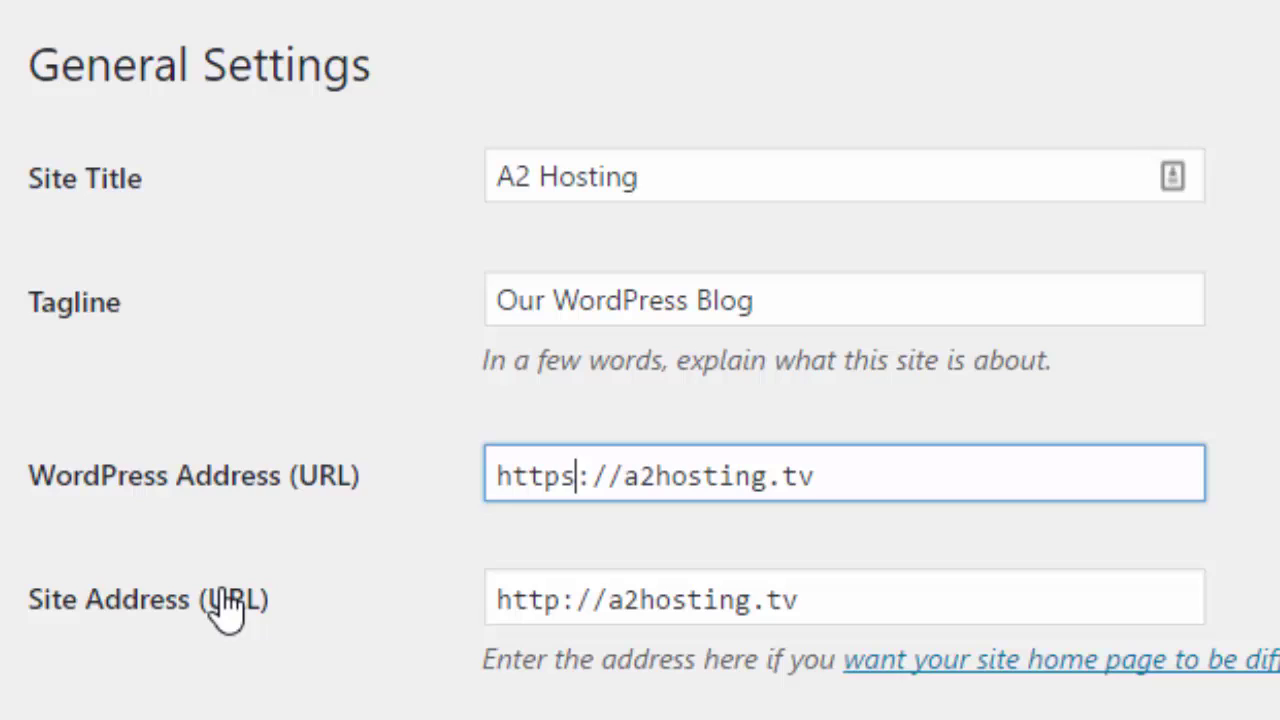
click(565, 599)
text(s)
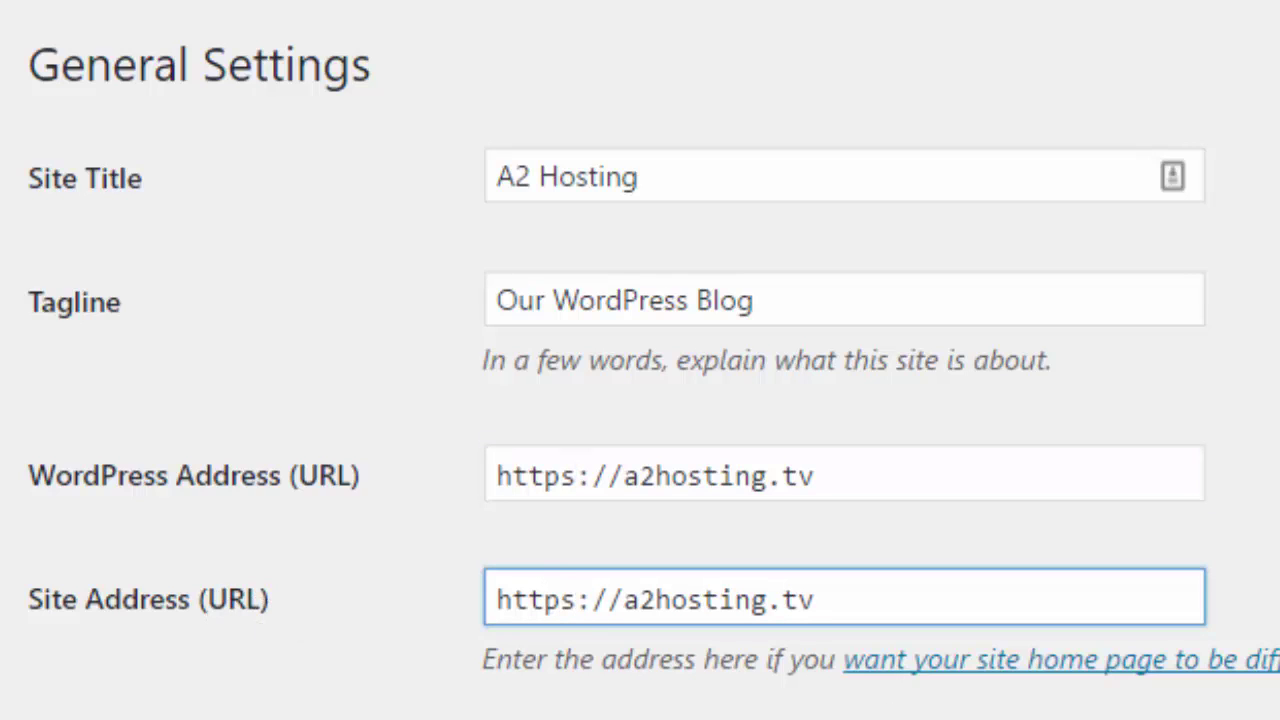
Save the changes to the General Settings.
click(878, 474)
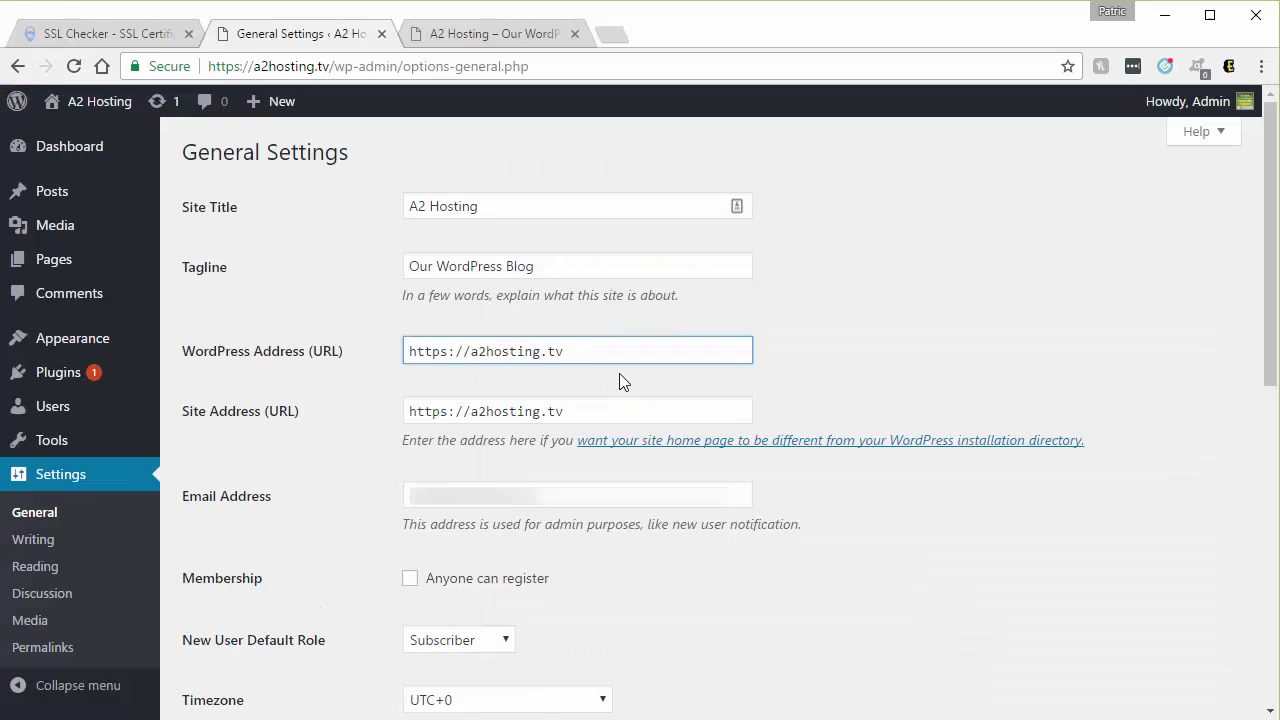
scroll(619, 381, down, 8)
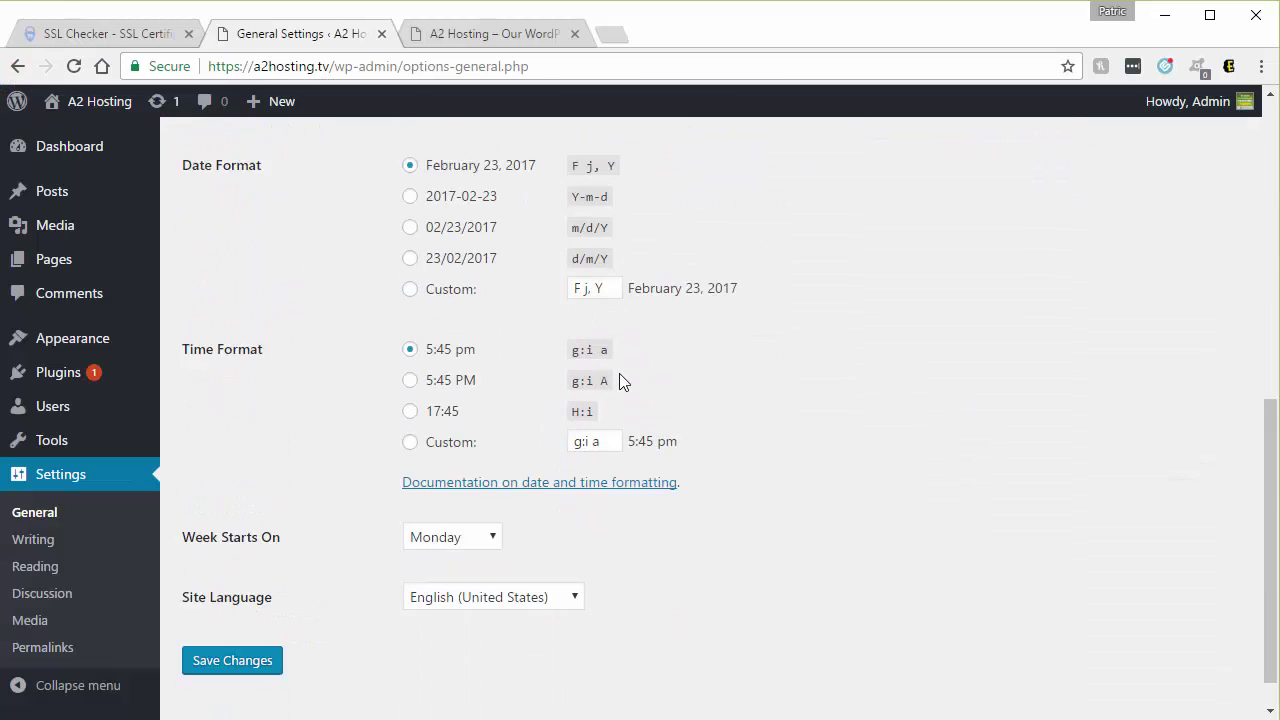
scroll(619, 381, down, 1)
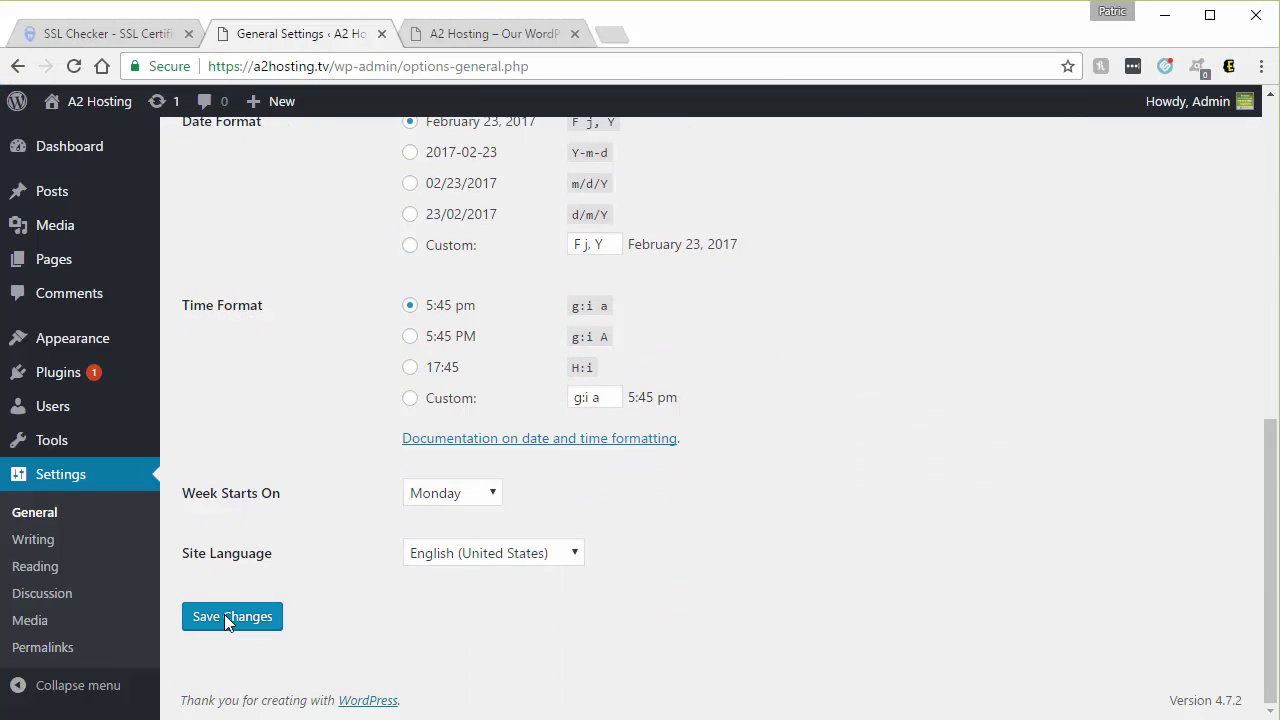